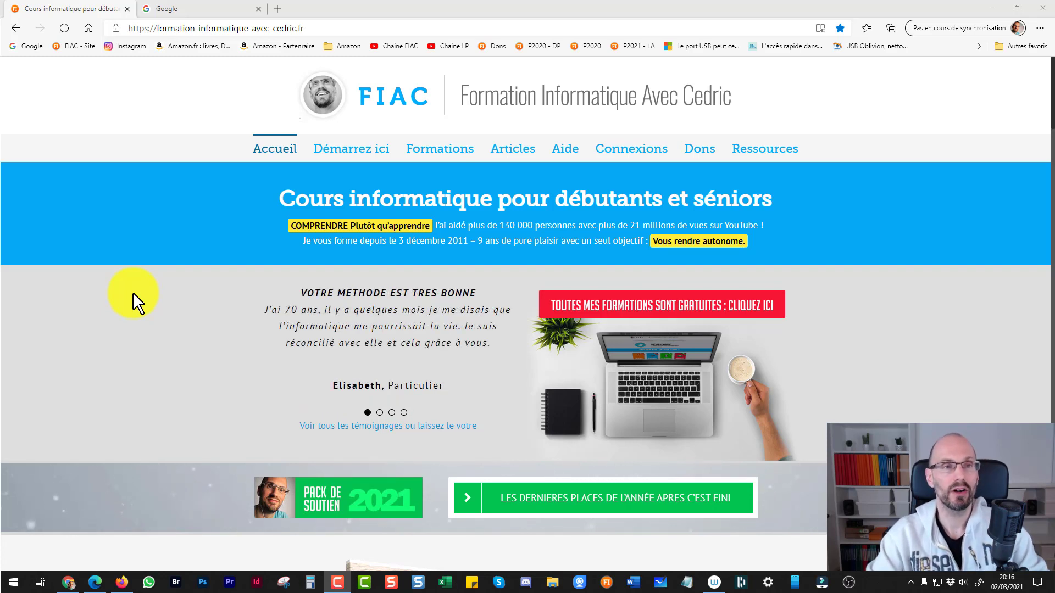
# Step: Switch to the open Google page and open Google Drive from the Google apps
pyautogui.click(202, 8)
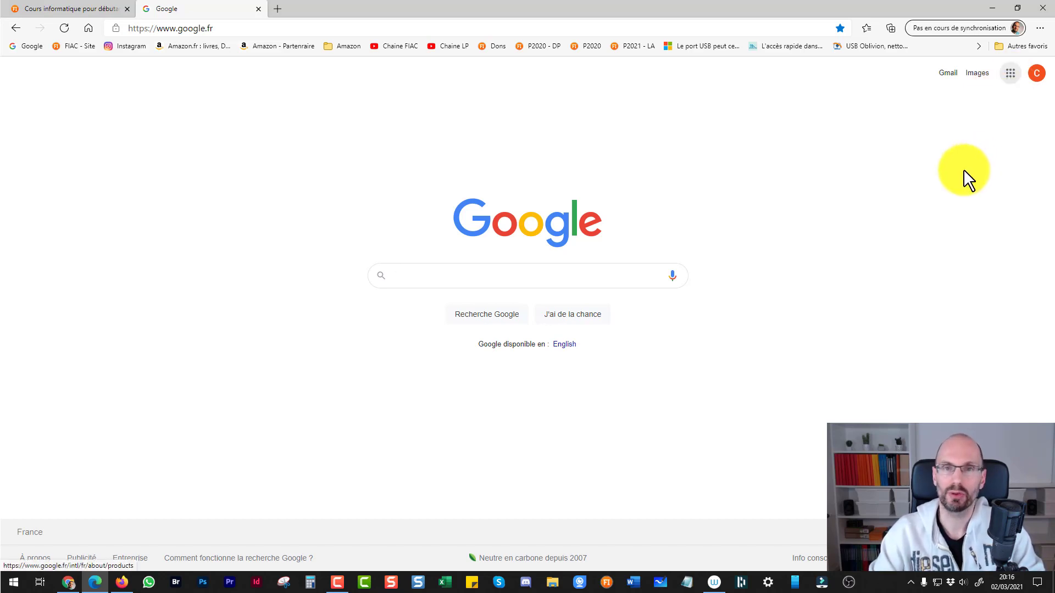
pyautogui.click(937, 179)
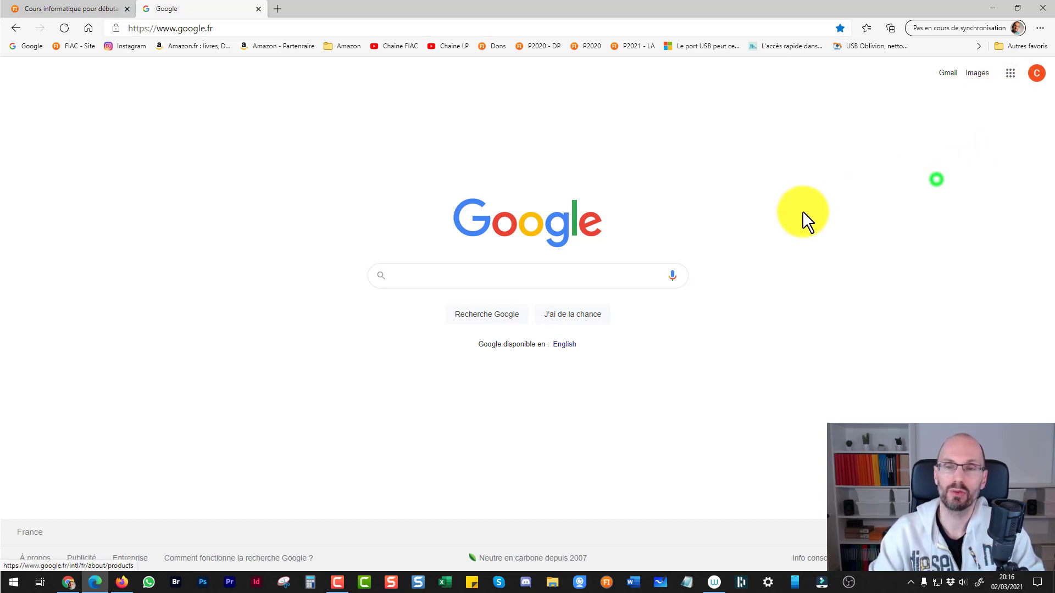
pyautogui.click(1010, 73)
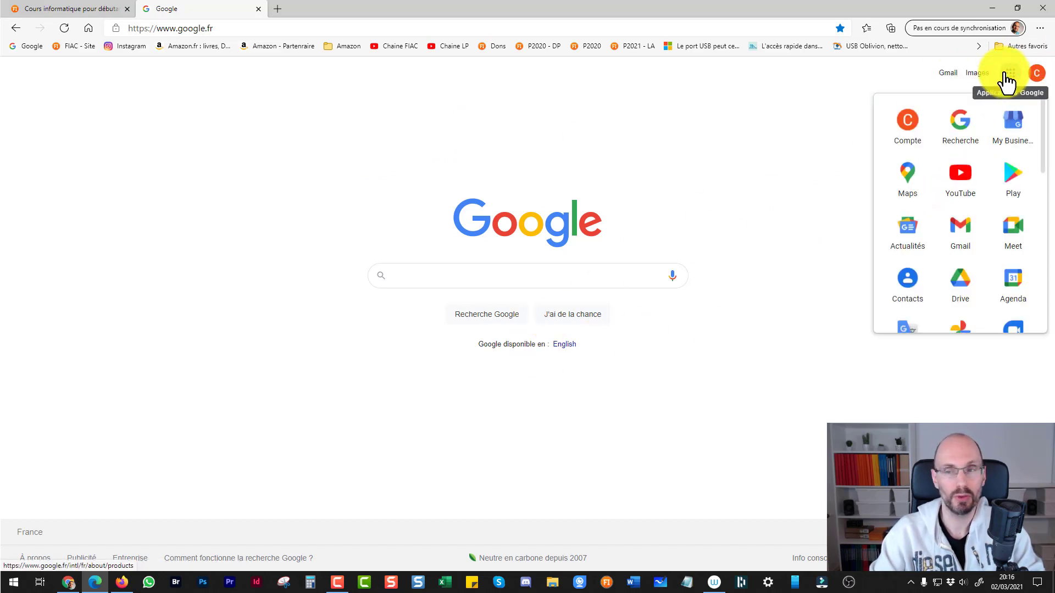
pyautogui.click(959, 285)
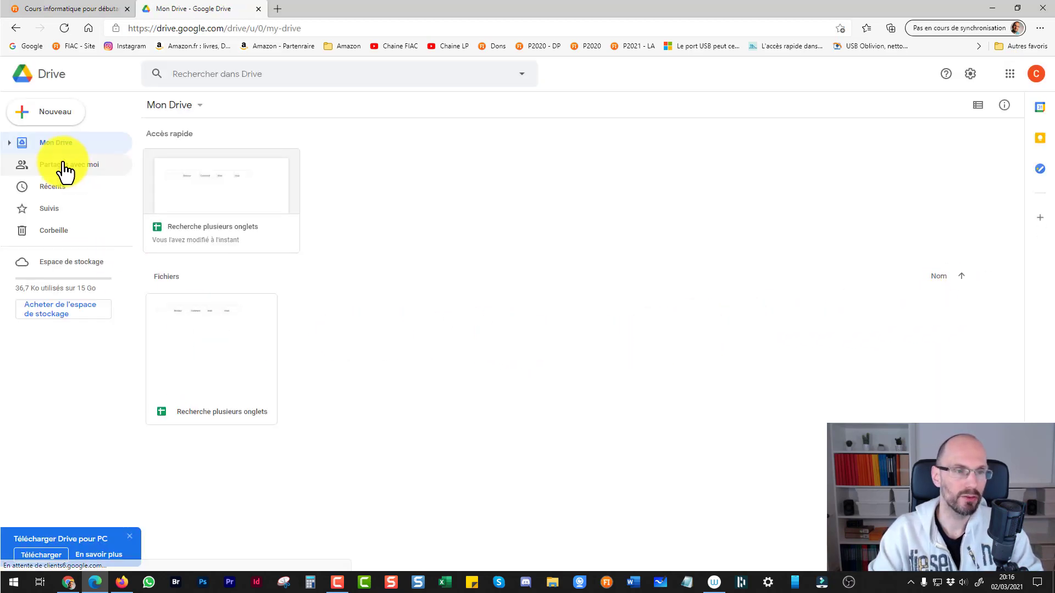
# Step: Create a new blank Google Sheets spreadsheet in My Drive
pyautogui.click(57, 115)
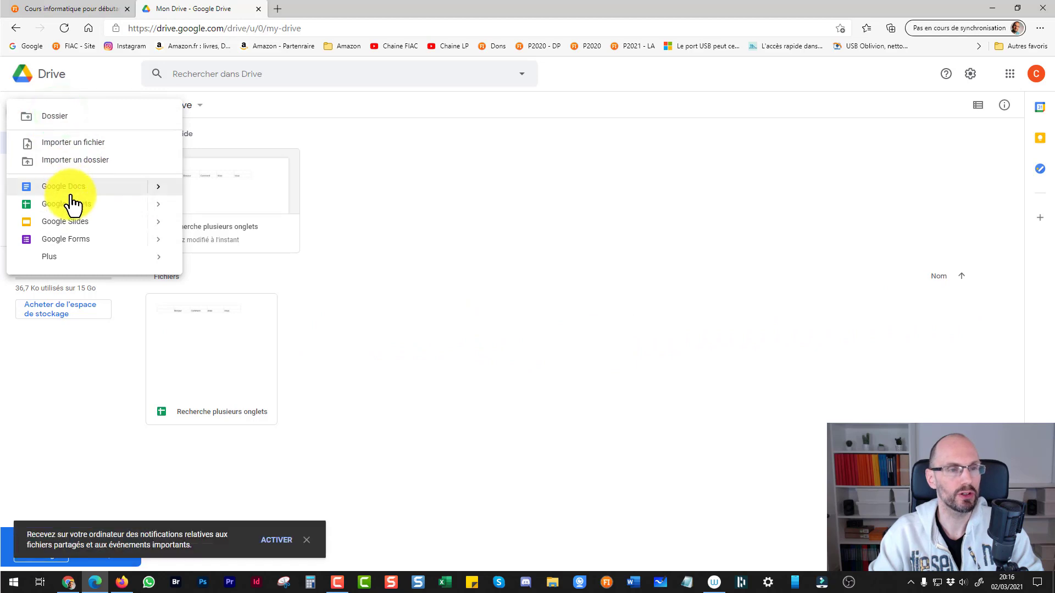
pyautogui.click(159, 204)
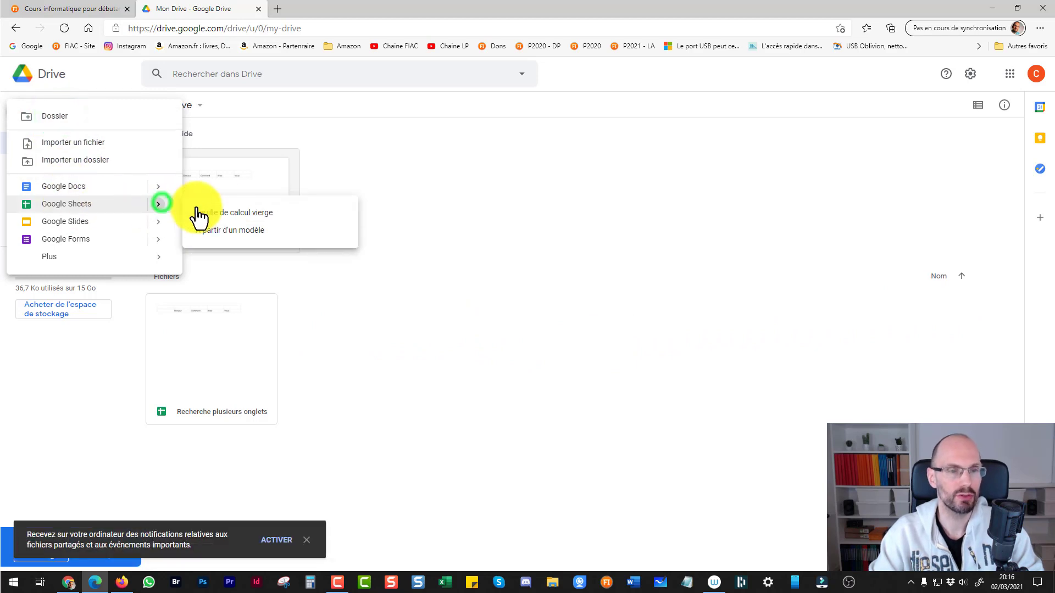
pyautogui.click(235, 214)
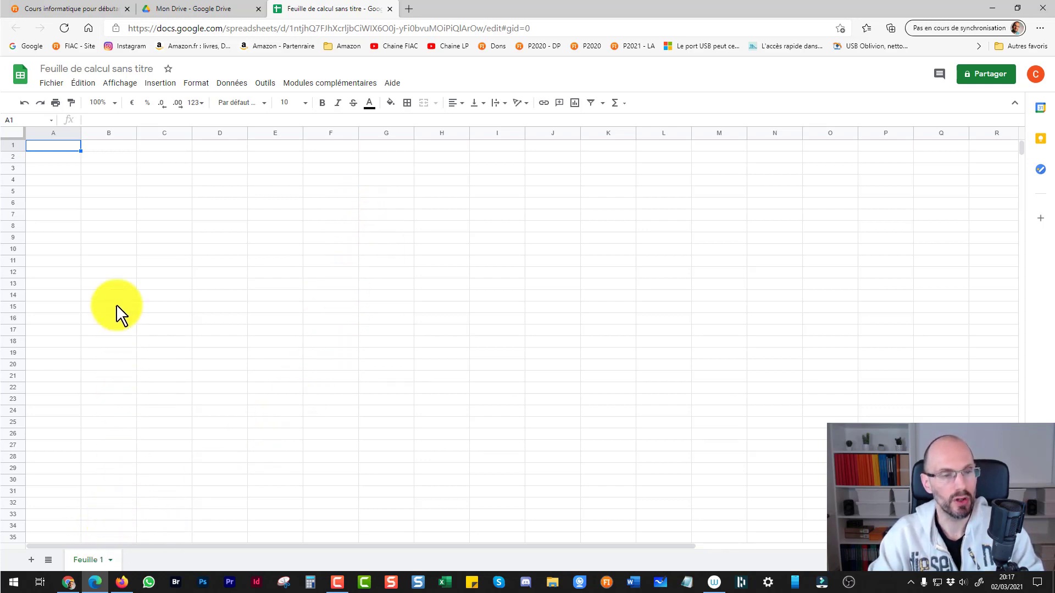
# Step: Enter Bonjour, Comment, Allez and Vous in cells B2 to B5 of the first sheet
pyautogui.click(105, 160)
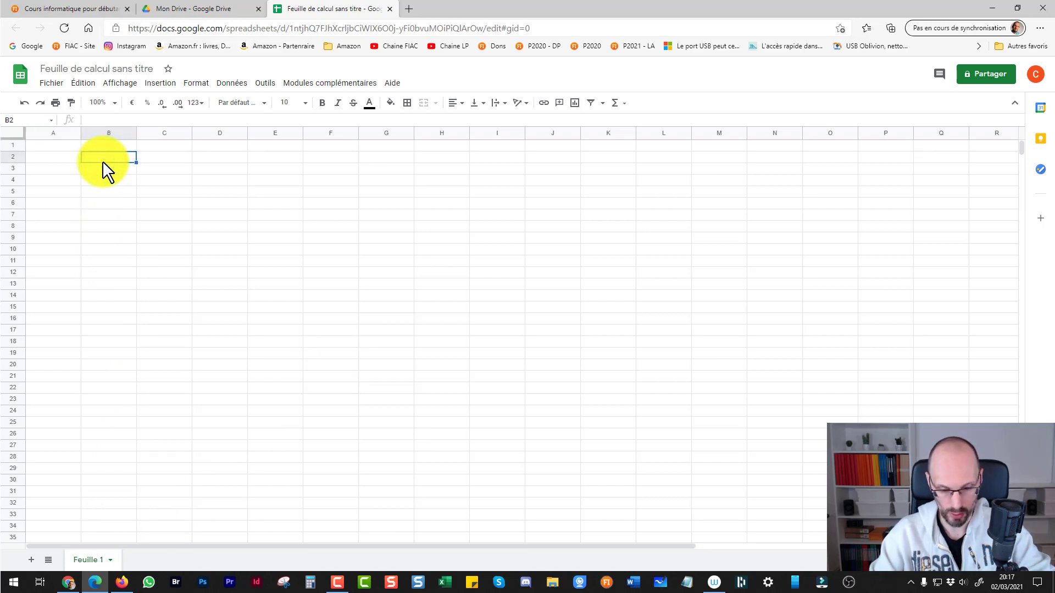
pyautogui.write('Bonjour')
pyautogui.press('Return')
pyautogui.write('Com')
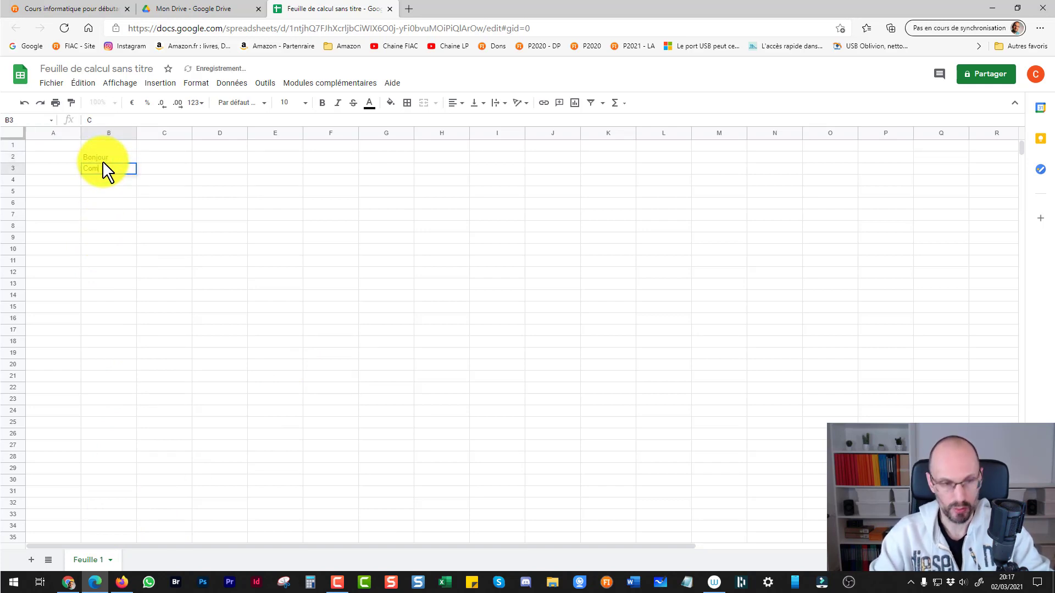
pyautogui.write('ment')
pyautogui.press('Return')
pyautogui.write('Allez')
pyautogui.press('Return')
pyautogui.write('V')
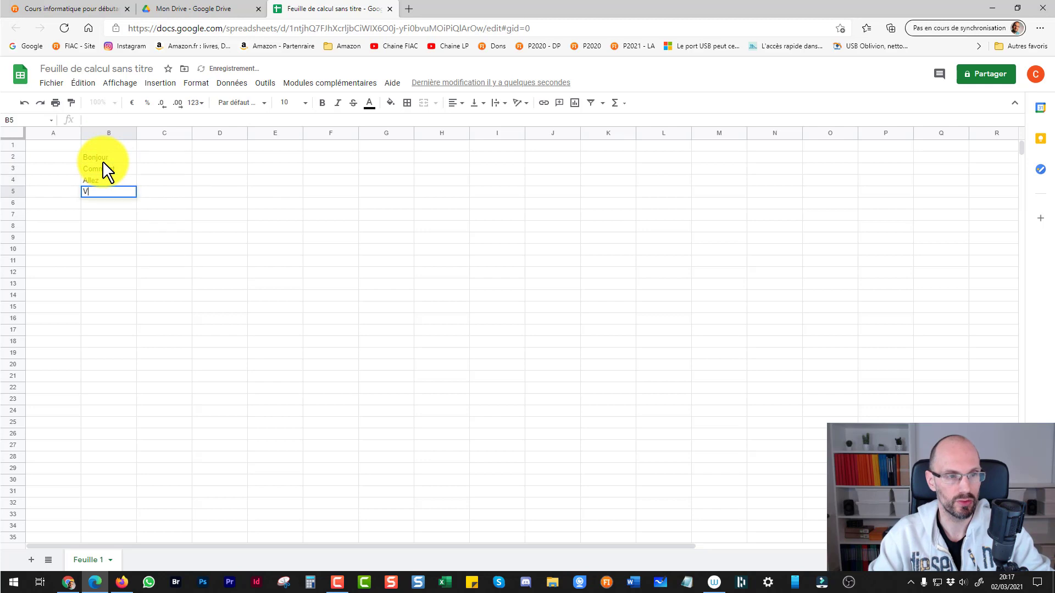
pyautogui.write('ous')
pyautogui.press('Return')
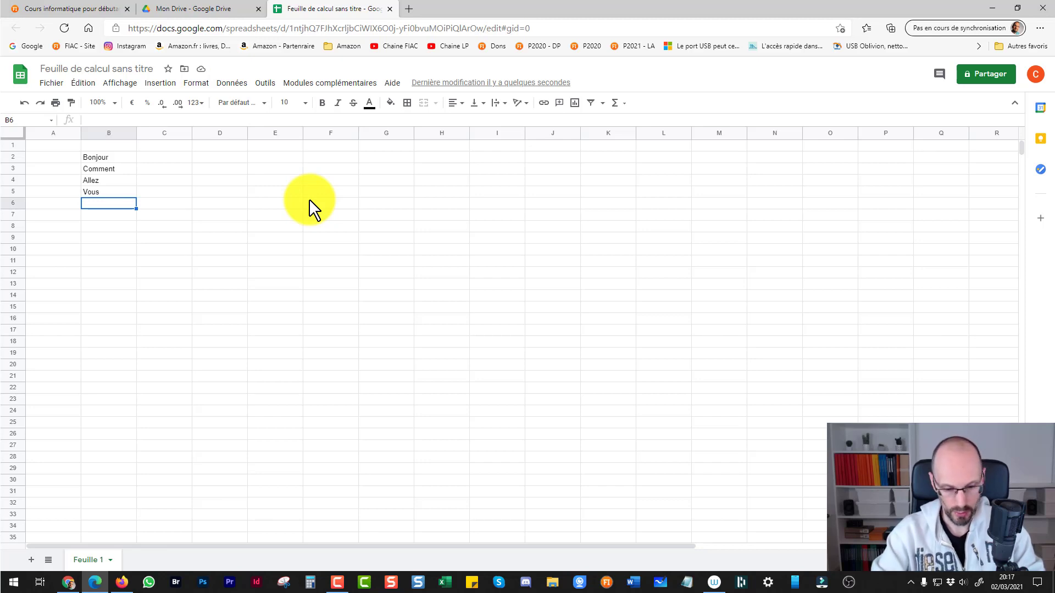
# Step: Search the current sheet for "bonjour"
pyautogui.hotkey('ctrl', 'f')
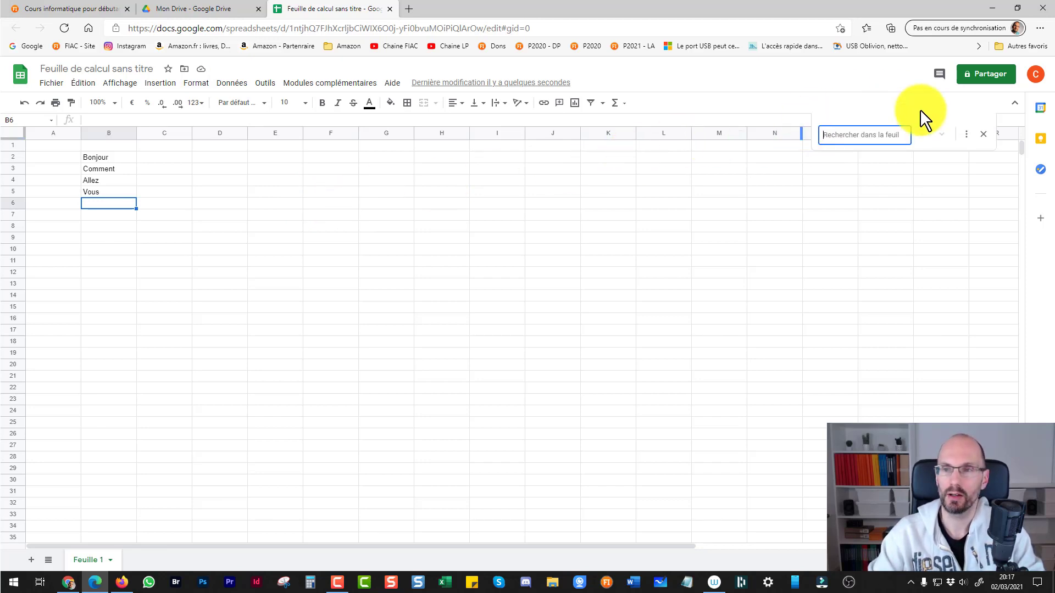
pyautogui.click(843, 137)
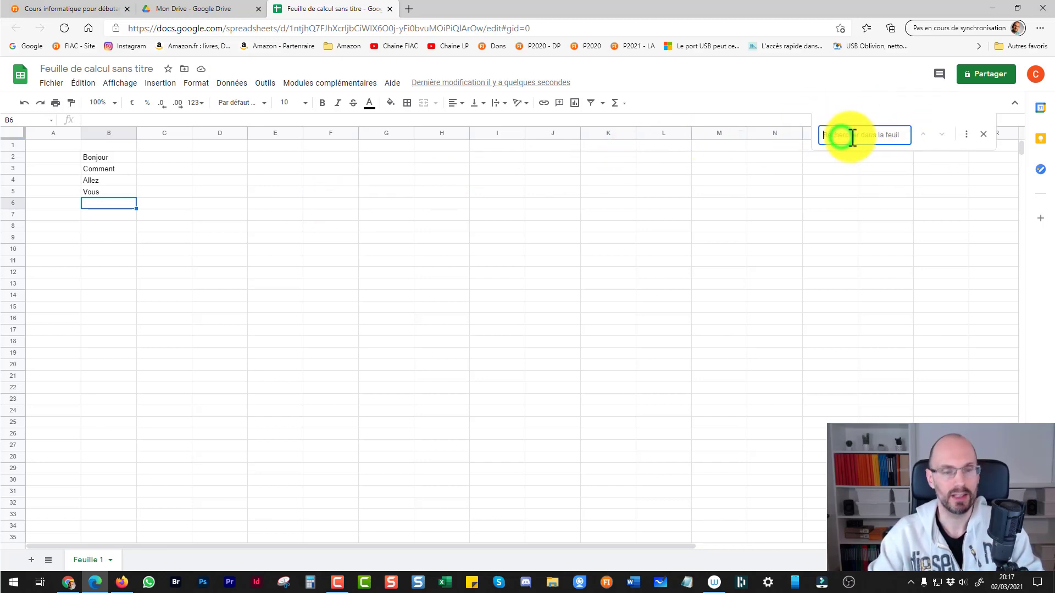
pyautogui.write('bonjour')
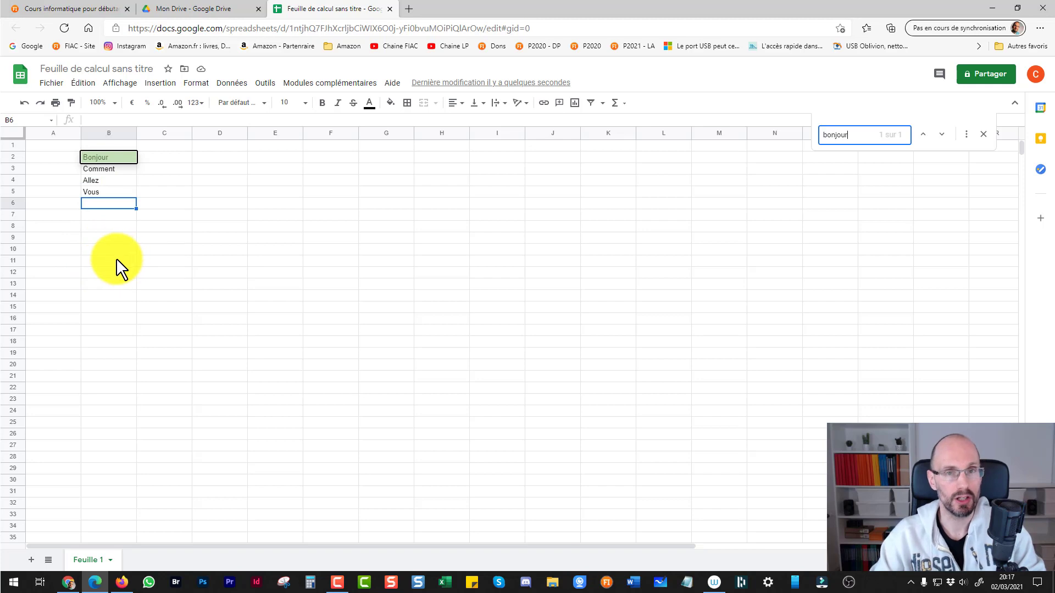
# Step: Add two more sheets to the spreadsheet and enter Bonjour in cell B2 of each
pyautogui.click(32, 560)
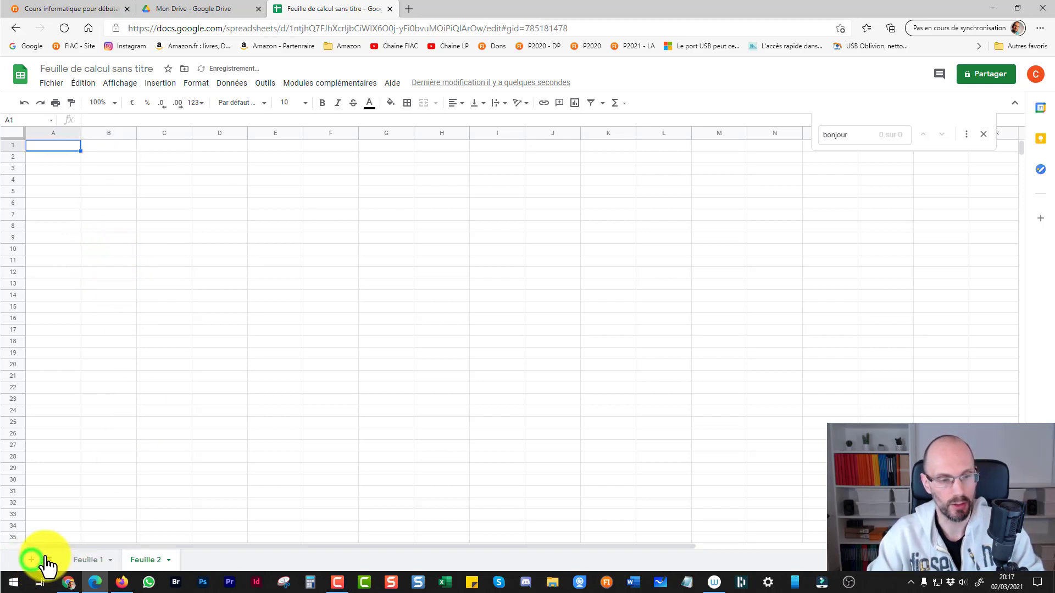
pyautogui.click(106, 158)
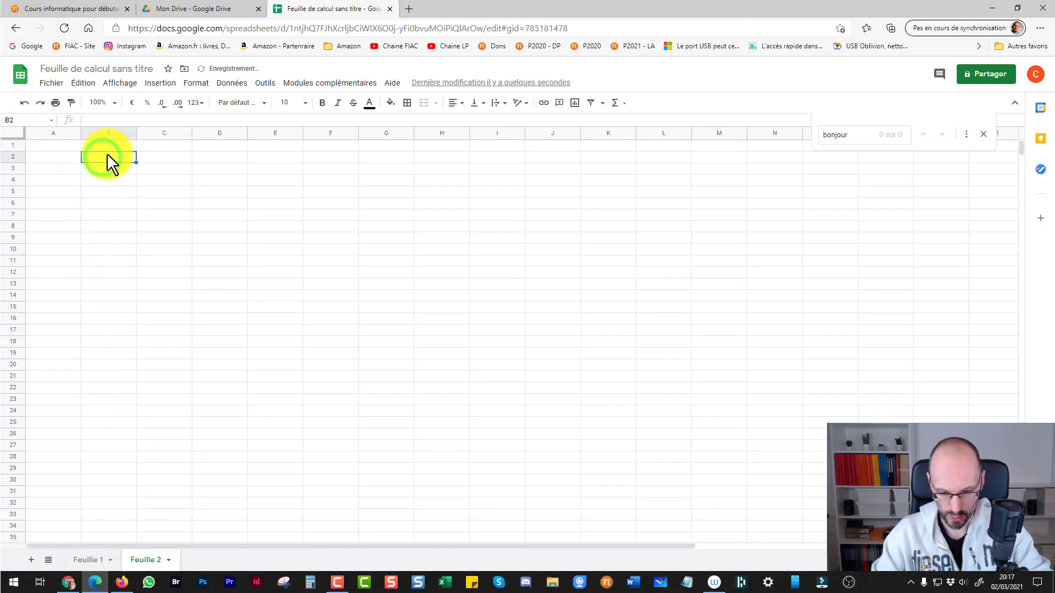
pyautogui.write('Bonjour')
pyautogui.click(31, 560)
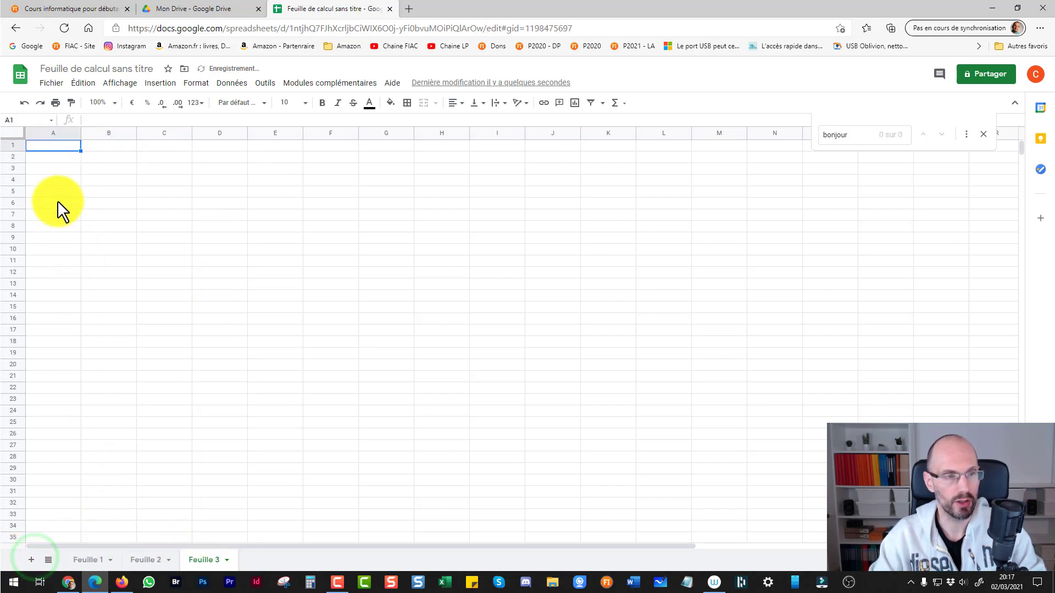
pyautogui.click(88, 156)
pyautogui.write('Bonjour')
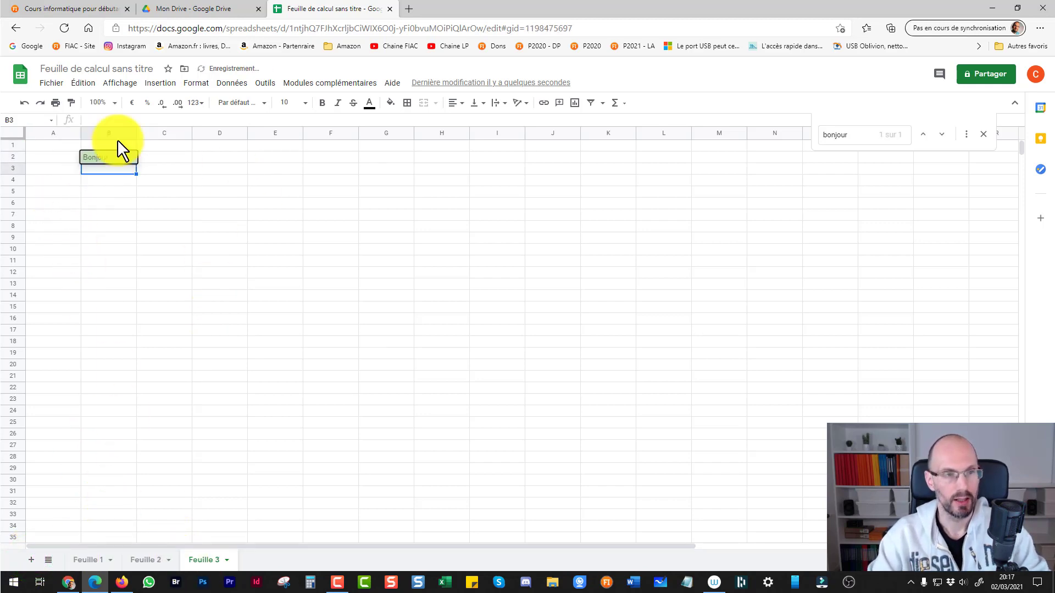
# Step: Return to Feuille 1, search that sheet for "Bonjour" with the simple find, and close the search
pyautogui.click(86, 560)
pyautogui.click(400, 287)
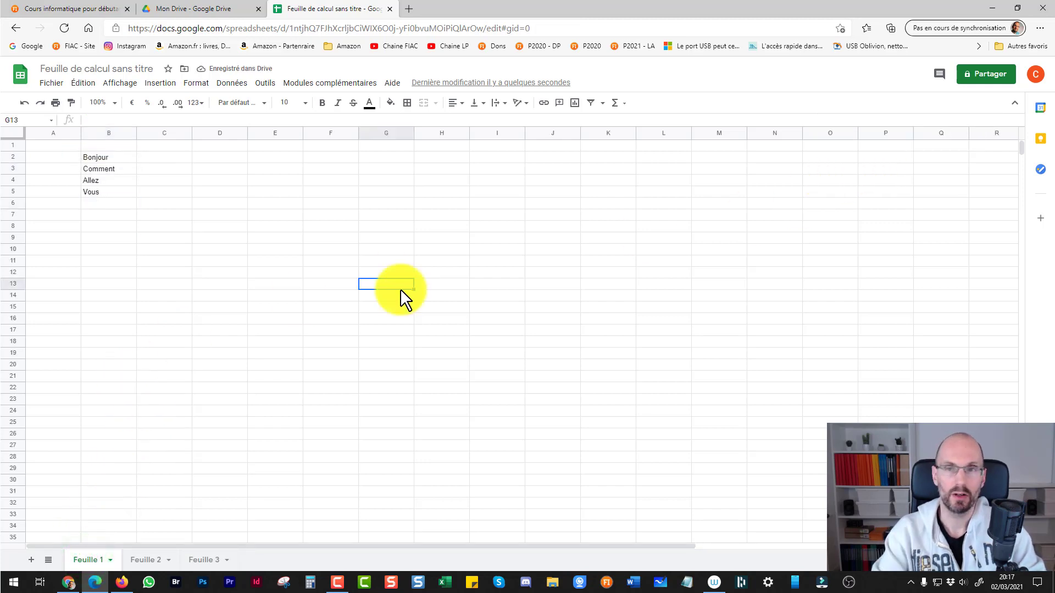
pyautogui.hotkey('ctrl', 'f')
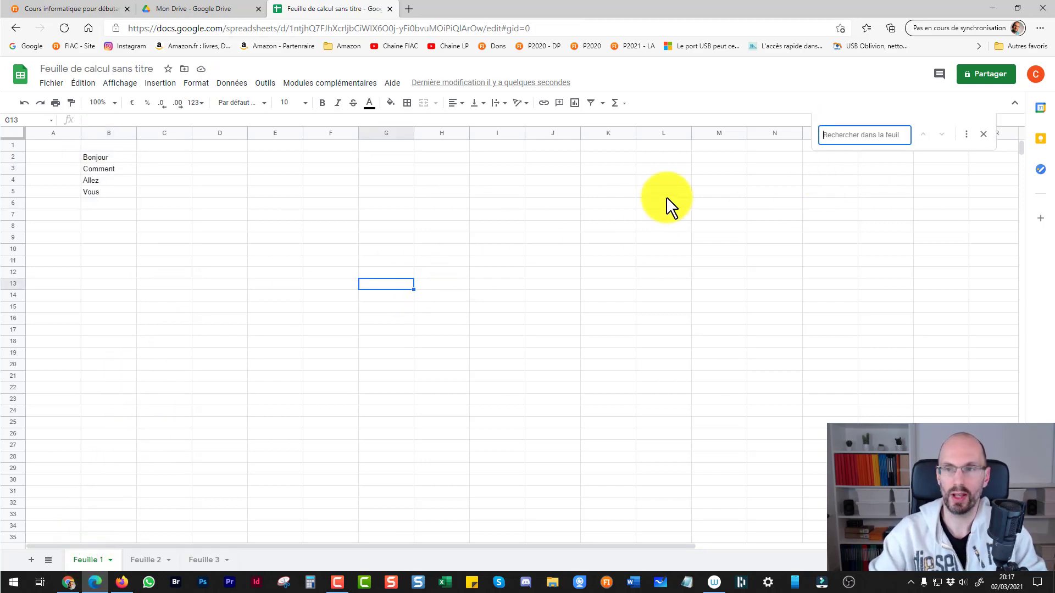
pyautogui.write('B')
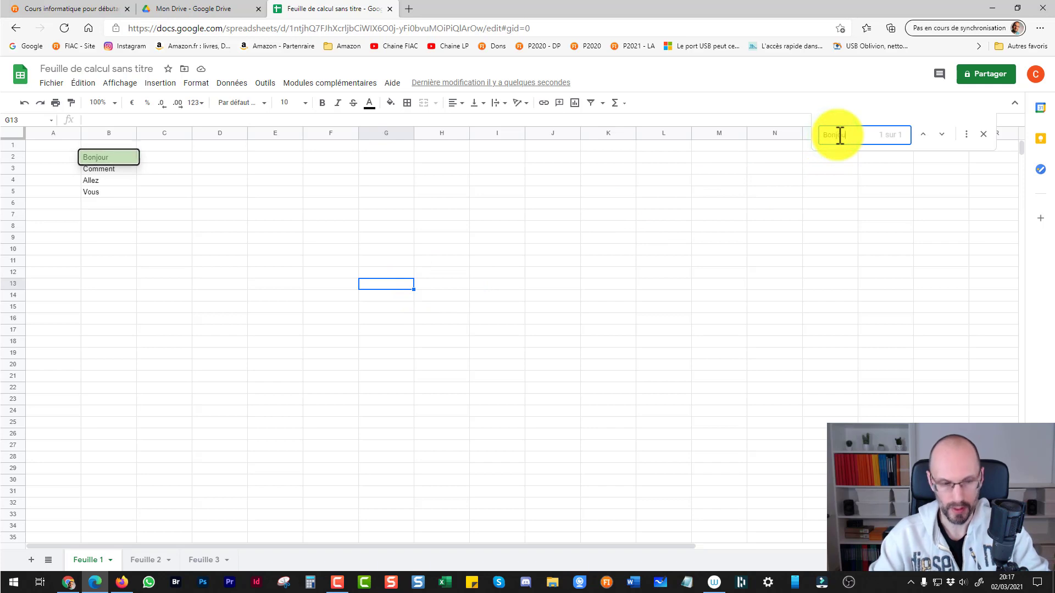
pyautogui.write('onjour')
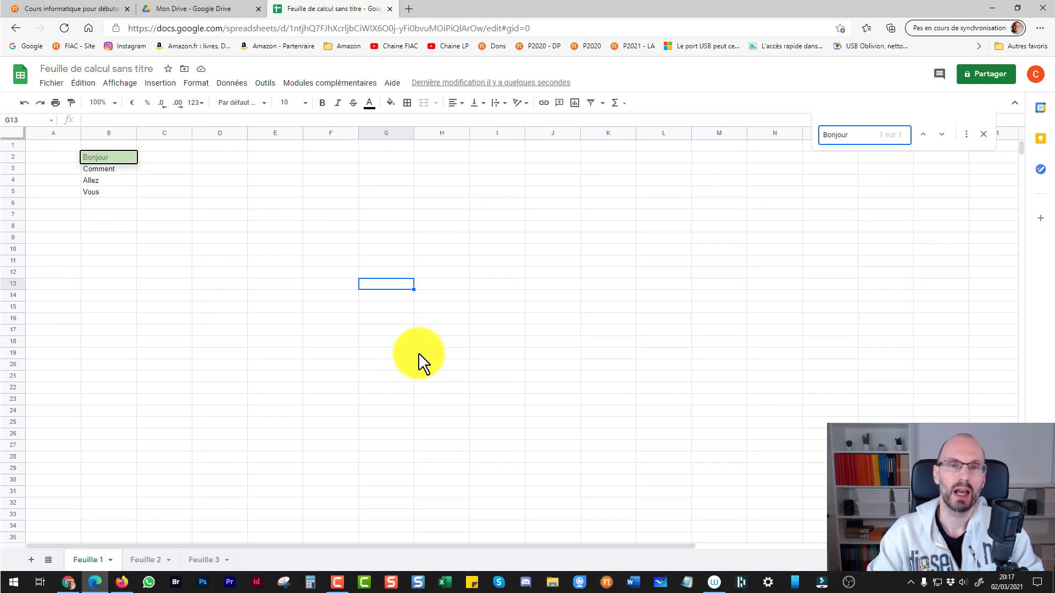
pyautogui.click(378, 212)
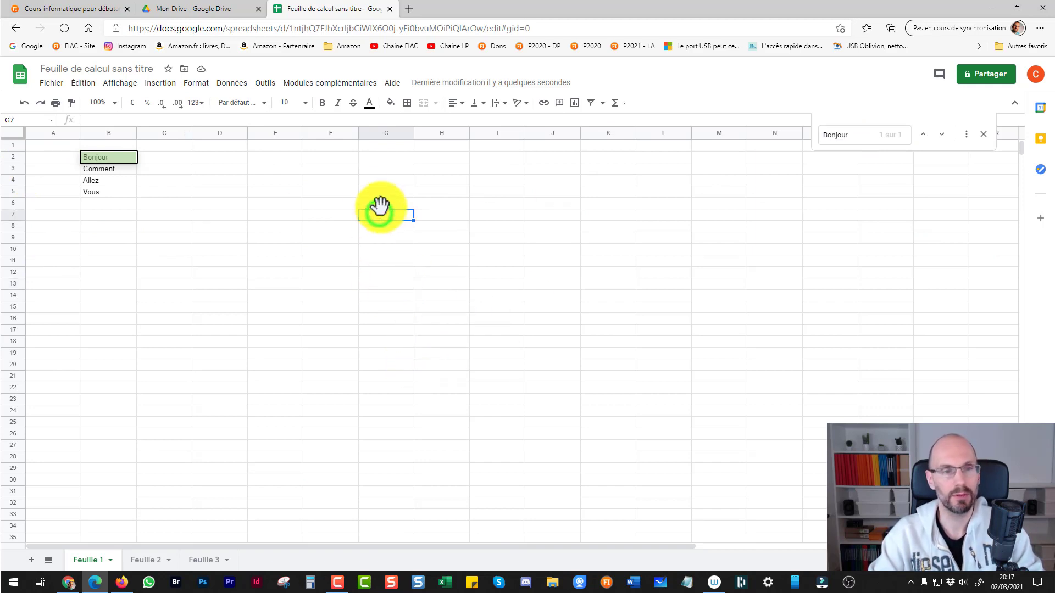
pyautogui.click(48, 147)
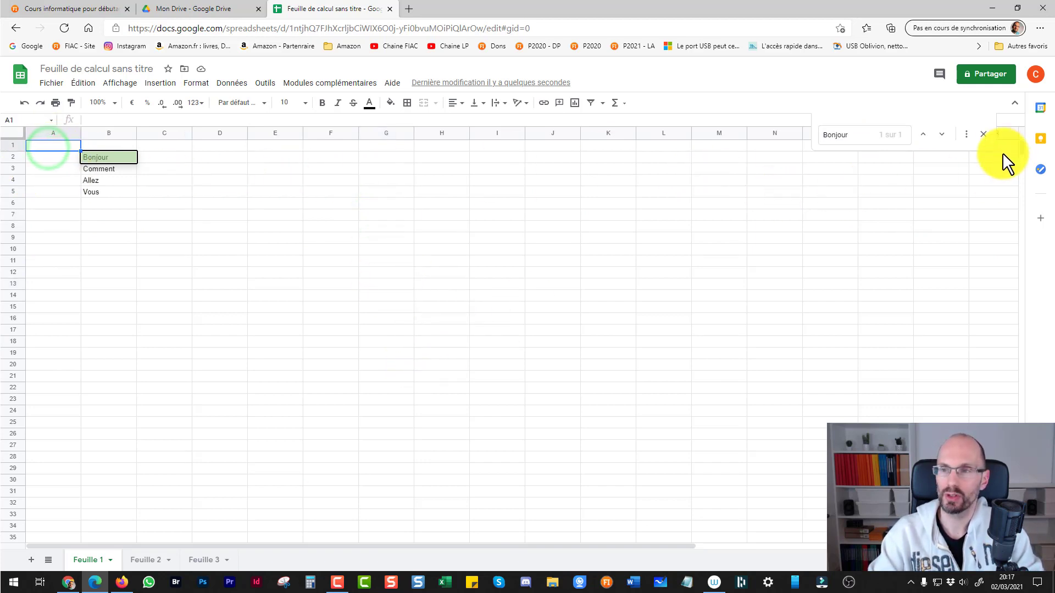
pyautogui.click(983, 134)
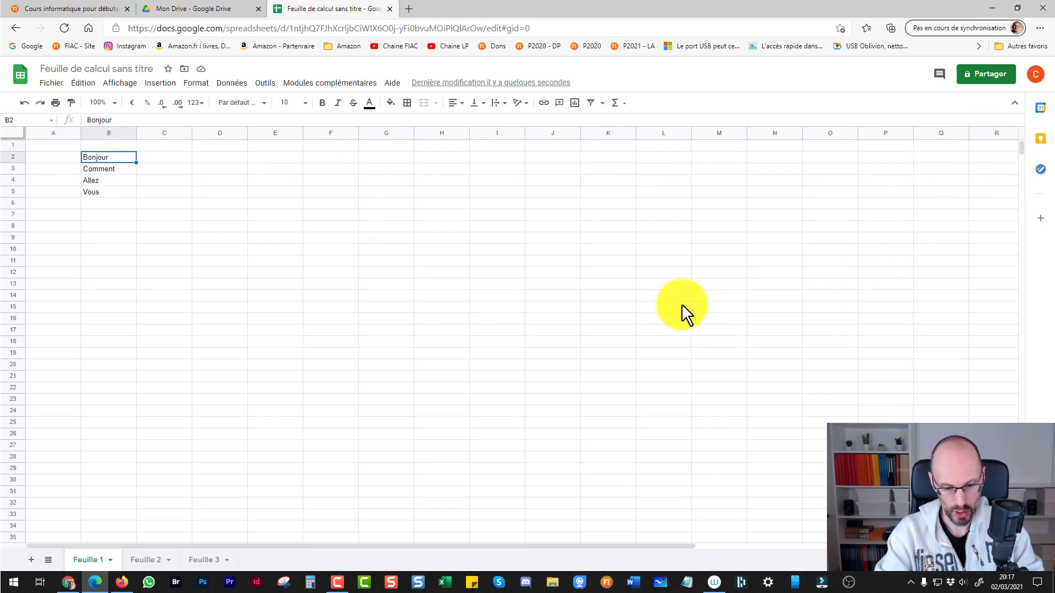
# Step: Use Find and replace to step through every occurrence of "Bonjour" across all sheets, and close the dialog
pyautogui.hotkey('ctrl', 'f')
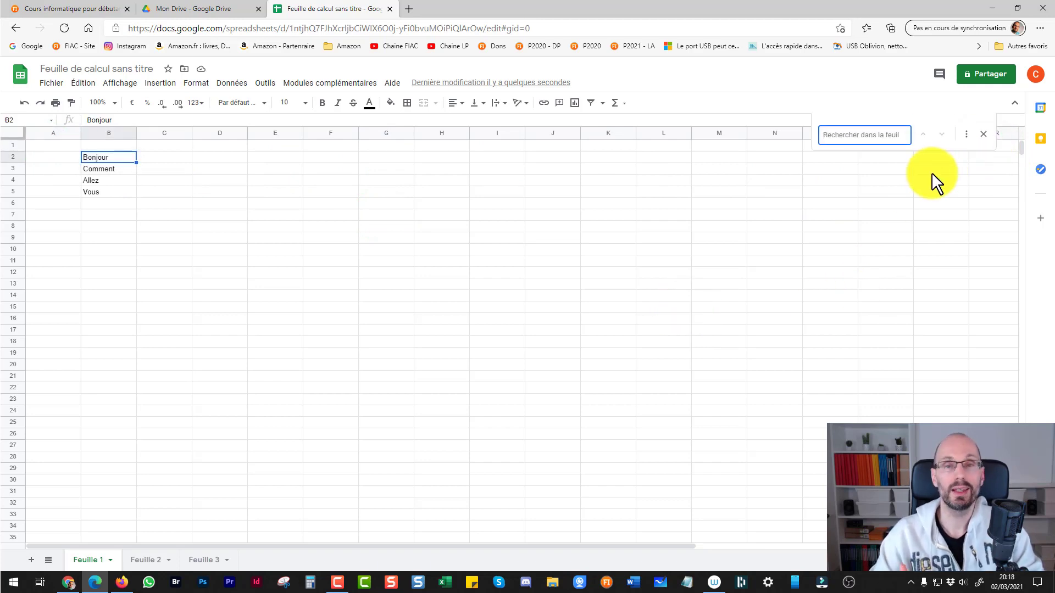
pyautogui.click(967, 135)
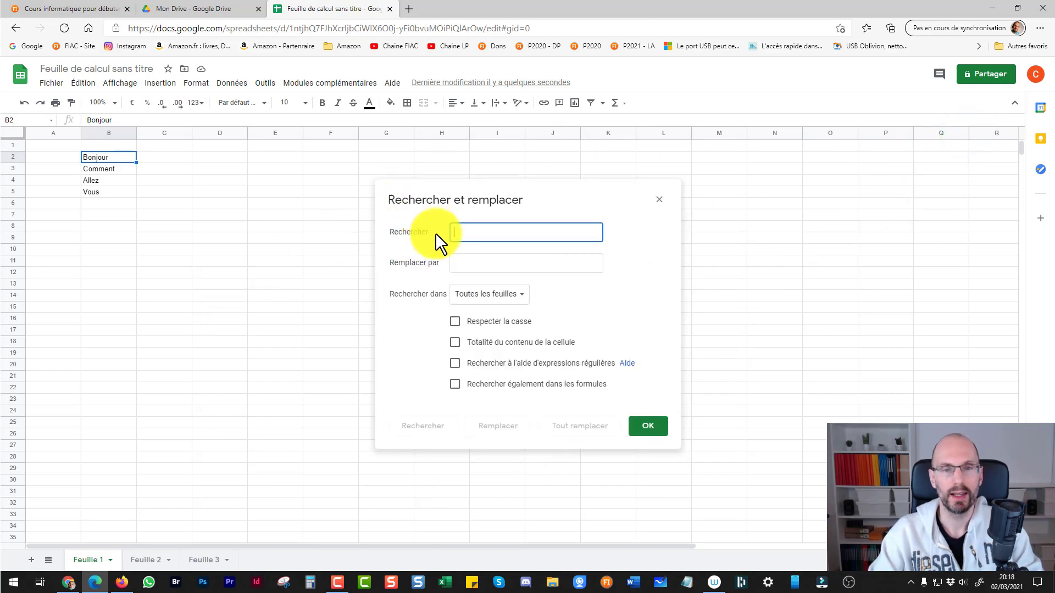
pyautogui.write('Bonjour')
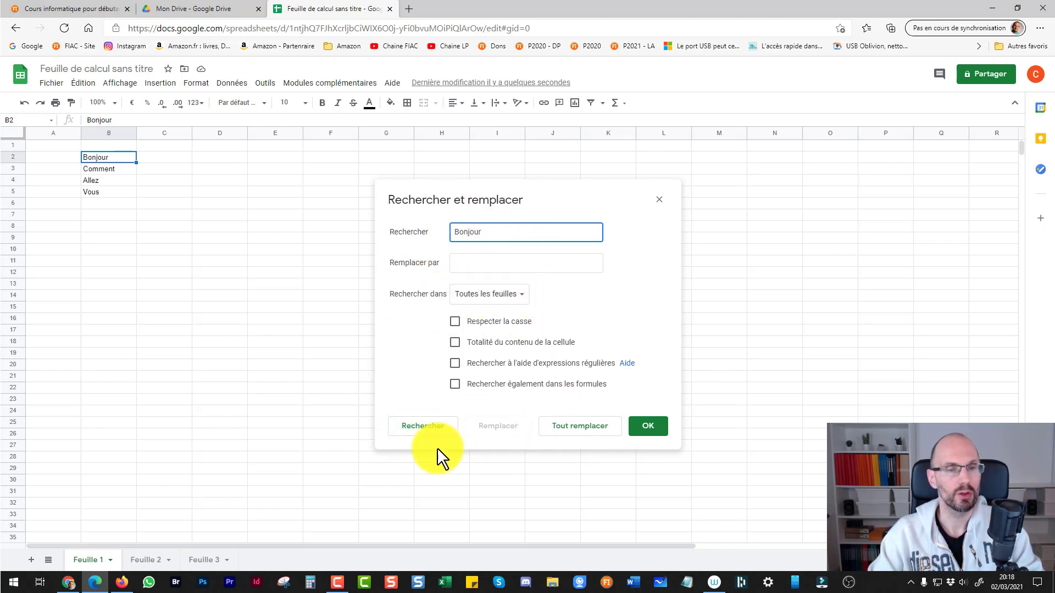
pyautogui.click(417, 426)
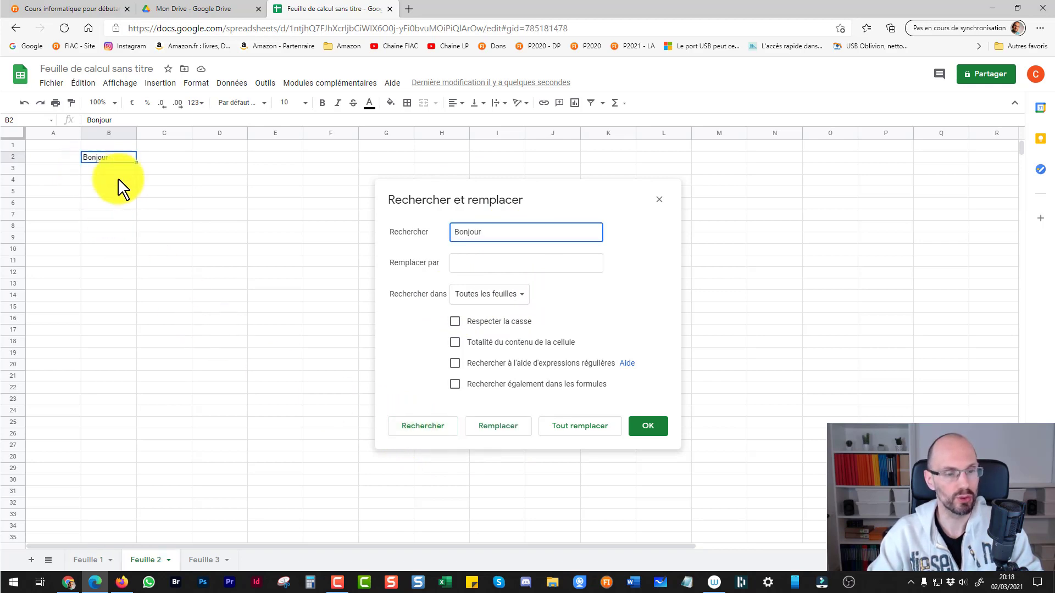
pyautogui.click(425, 428)
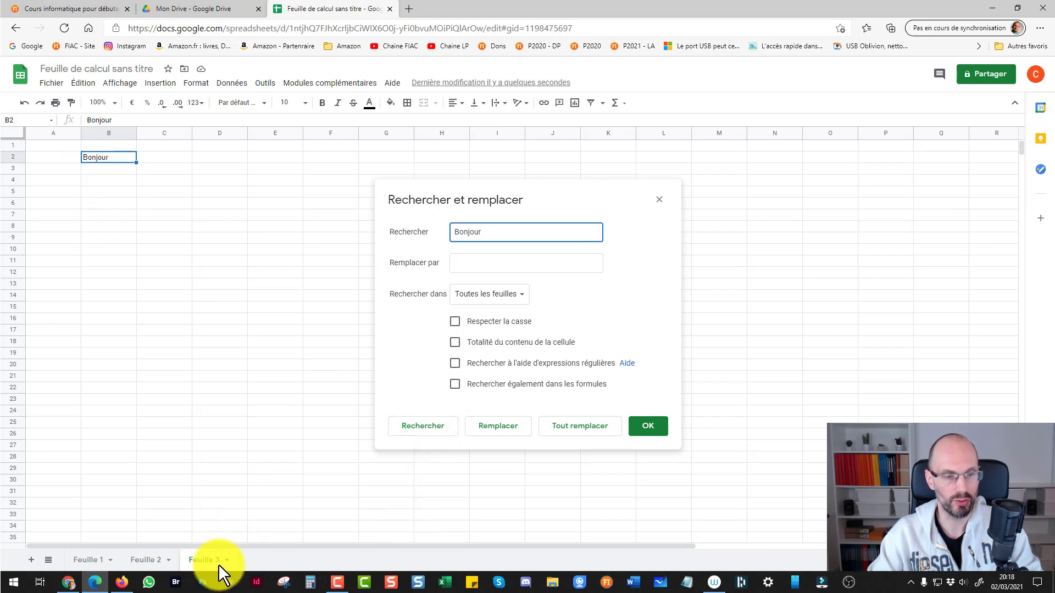
pyautogui.click(416, 430)
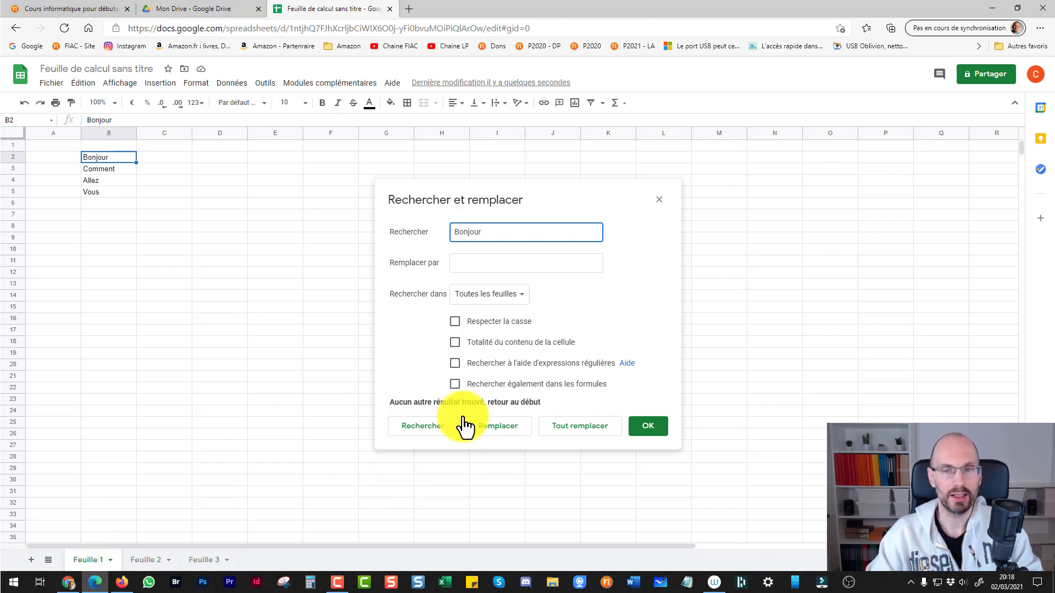
pyautogui.click(658, 201)
# Step: Reopen Find and replace and examine the available search scopes, leaving it on all sheets
pyautogui.hotkey('ctrl', 'f')
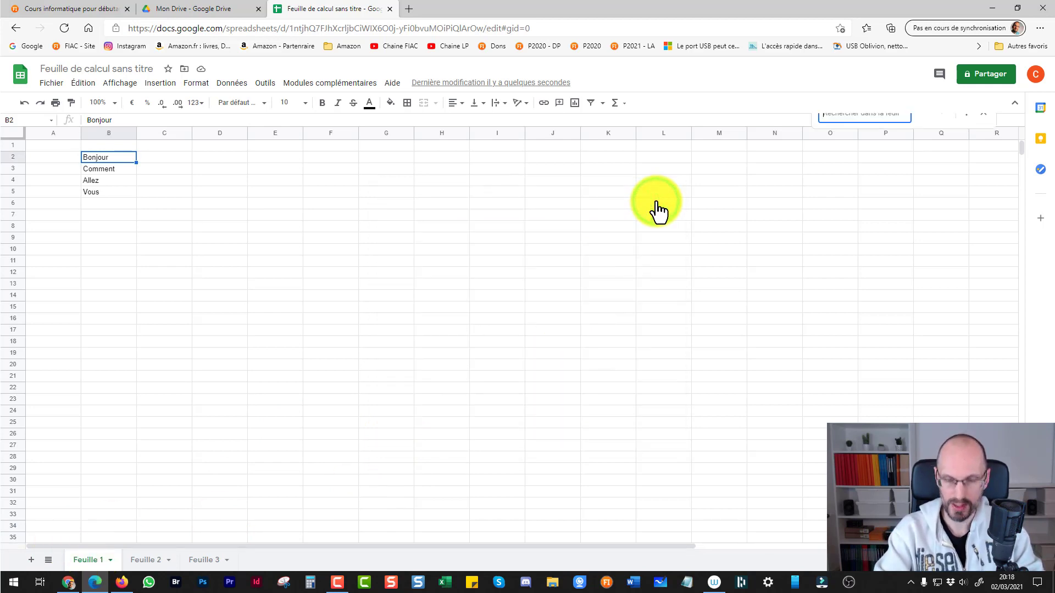
pyautogui.click(966, 134)
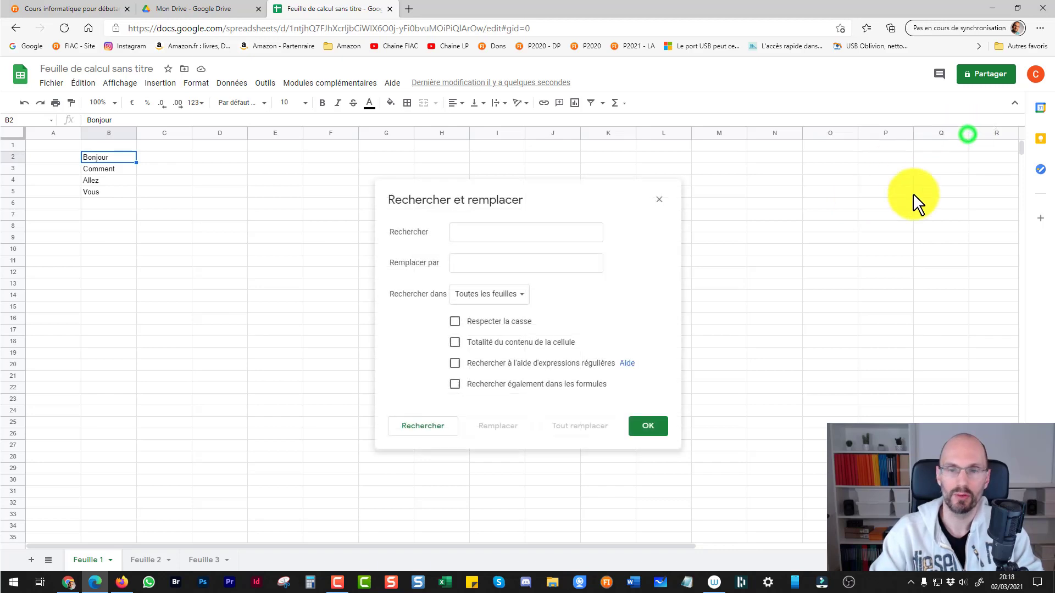
pyautogui.click(464, 300)
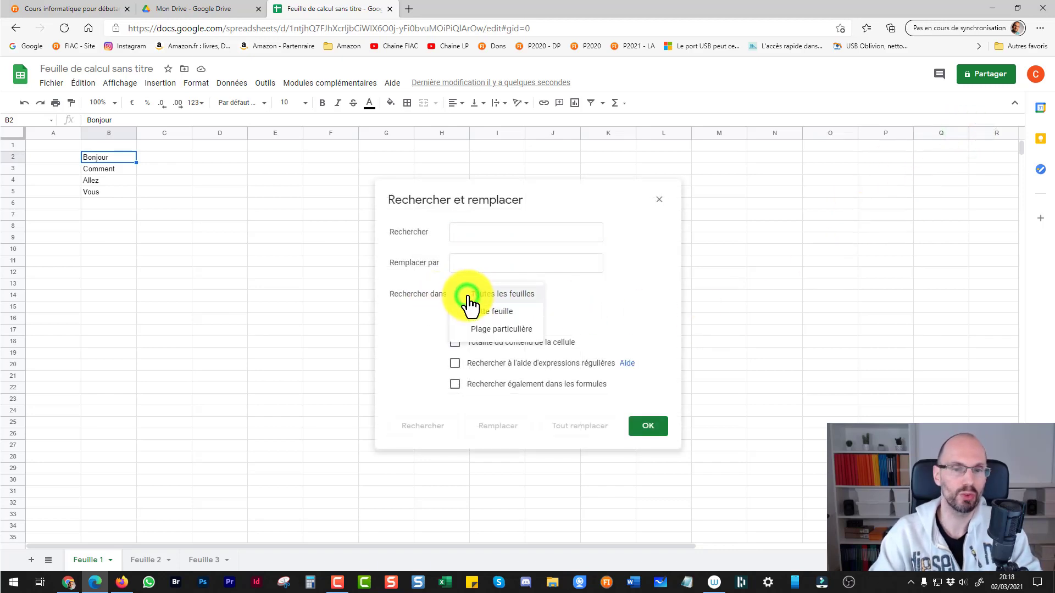
pyautogui.click(423, 326)
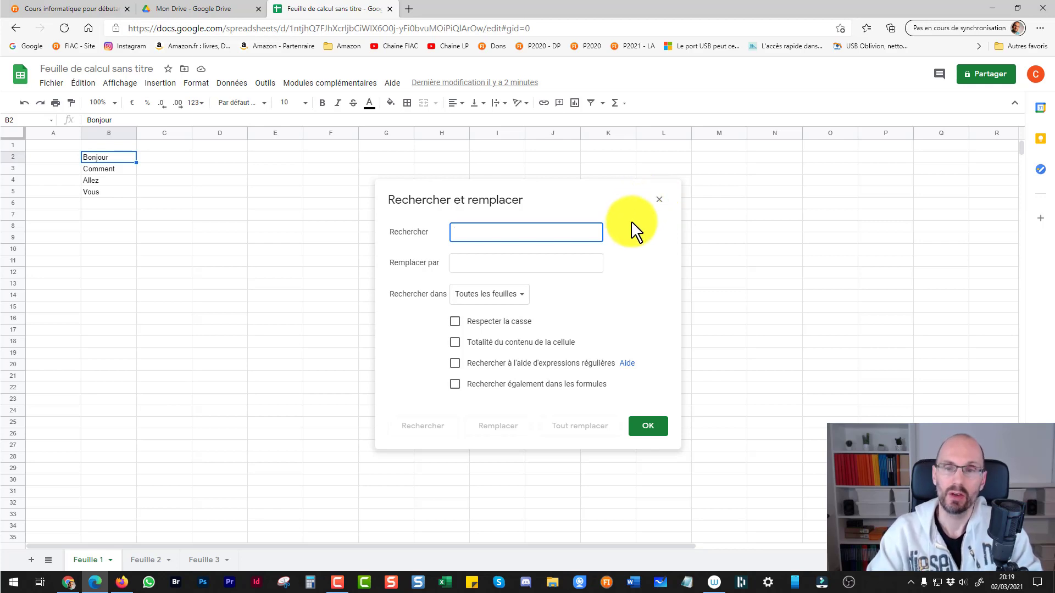
# Step: Close the Find and replace dialog, view Feuille 2 and Feuille 3, and return to Feuille 1
pyautogui.click(657, 200)
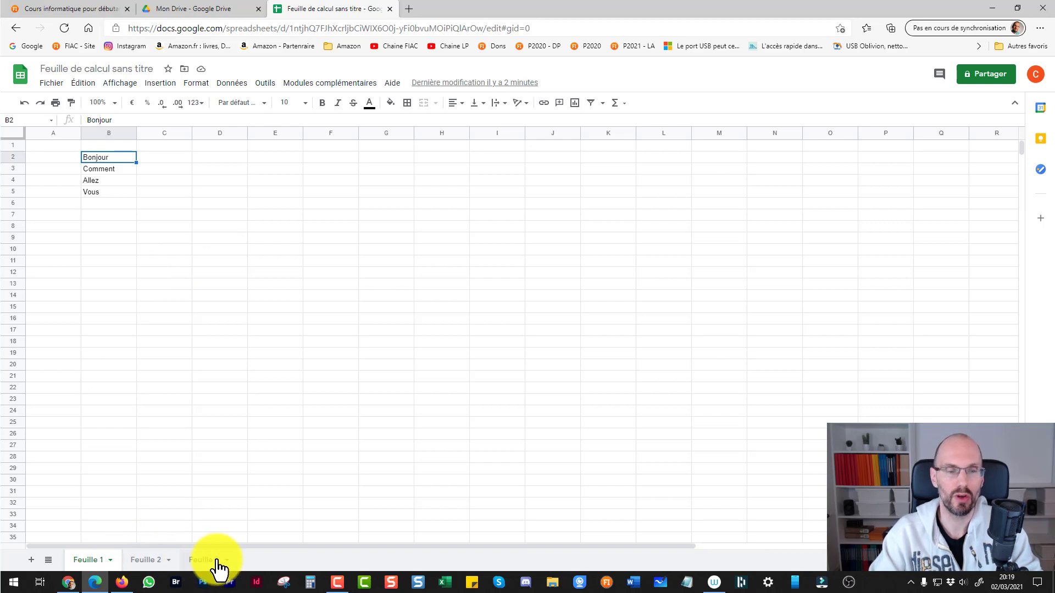
pyautogui.click(162, 566)
pyautogui.click(201, 562)
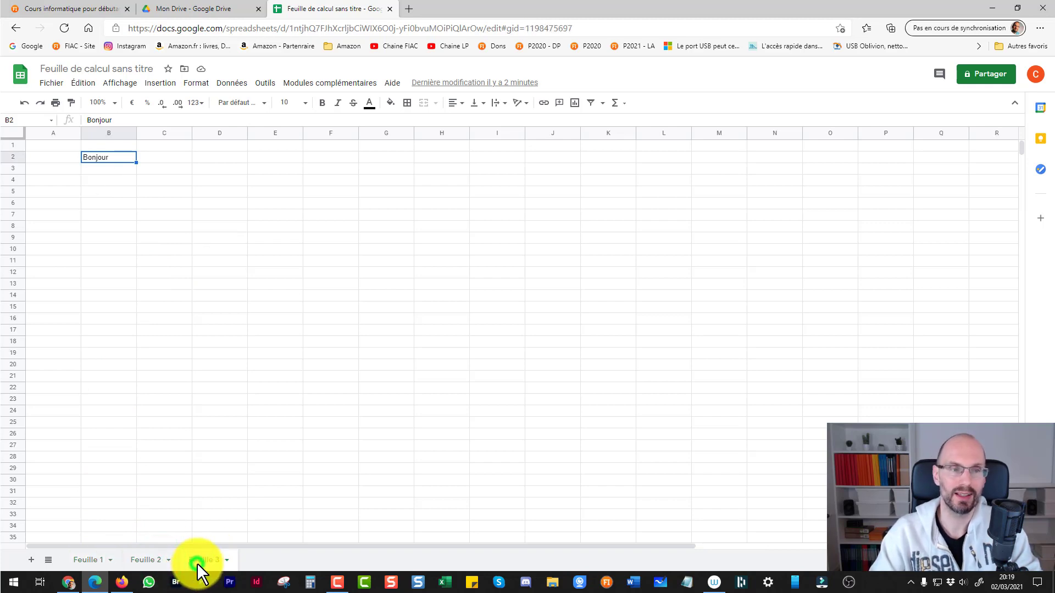
pyautogui.click(144, 560)
pyautogui.click(91, 560)
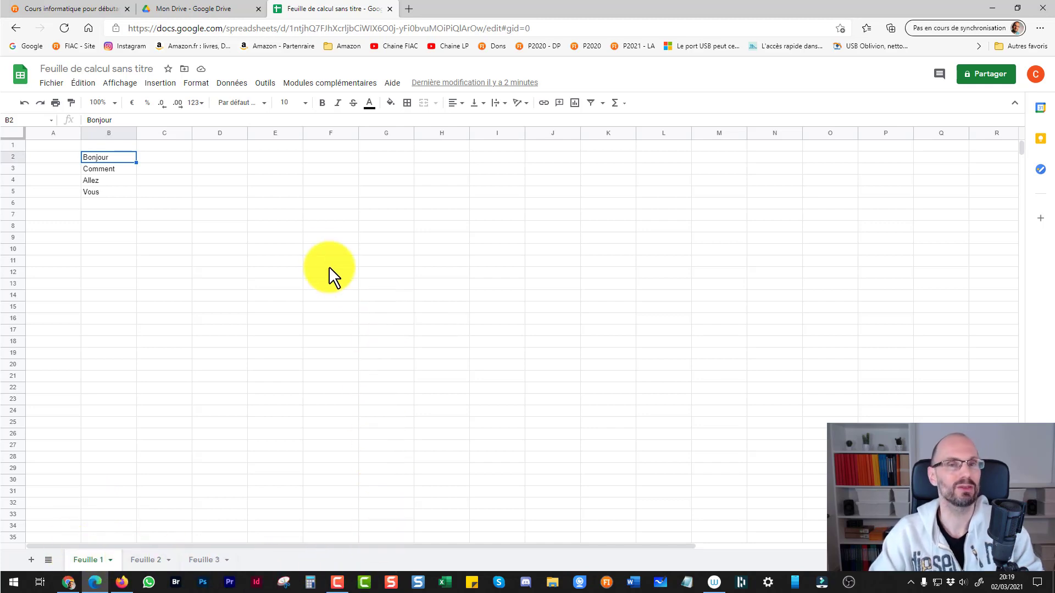
# Step: Close the spreadsheet and Google Drive tabs, keeping only the FIAC website open in the browser
pyautogui.click(390, 9)
pyautogui.click(258, 10)
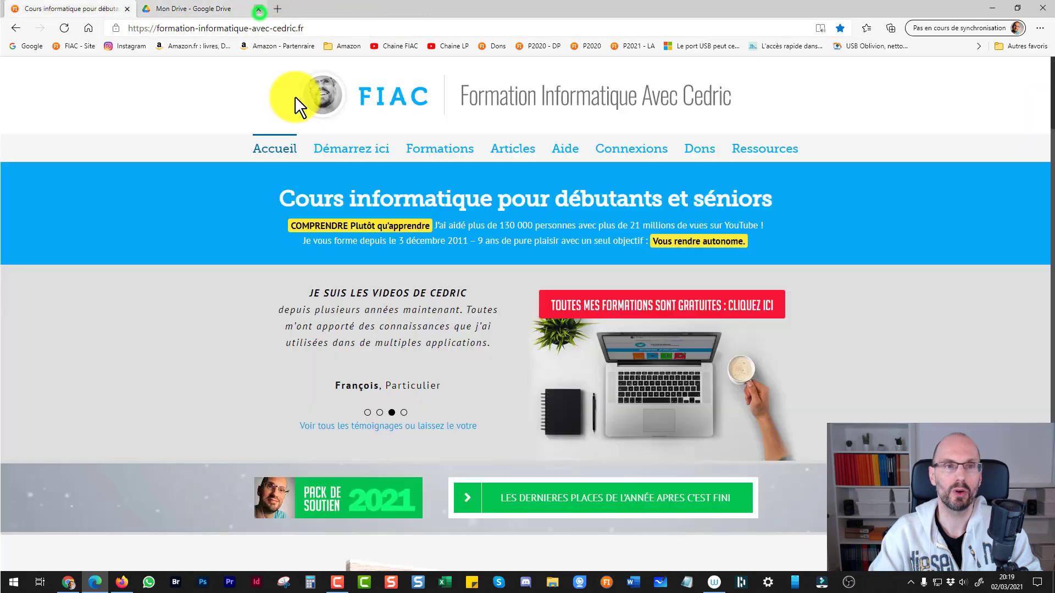
pyautogui.click(455, 107)
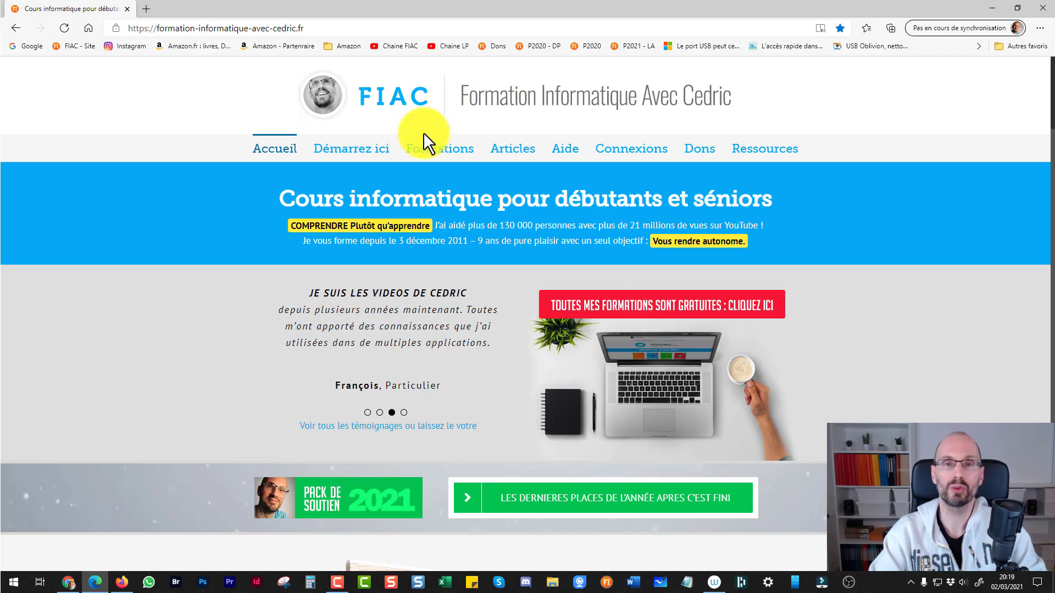
# Step: Open the Formations page of the FIAC website and look through its list of courses
pyautogui.click(439, 152)
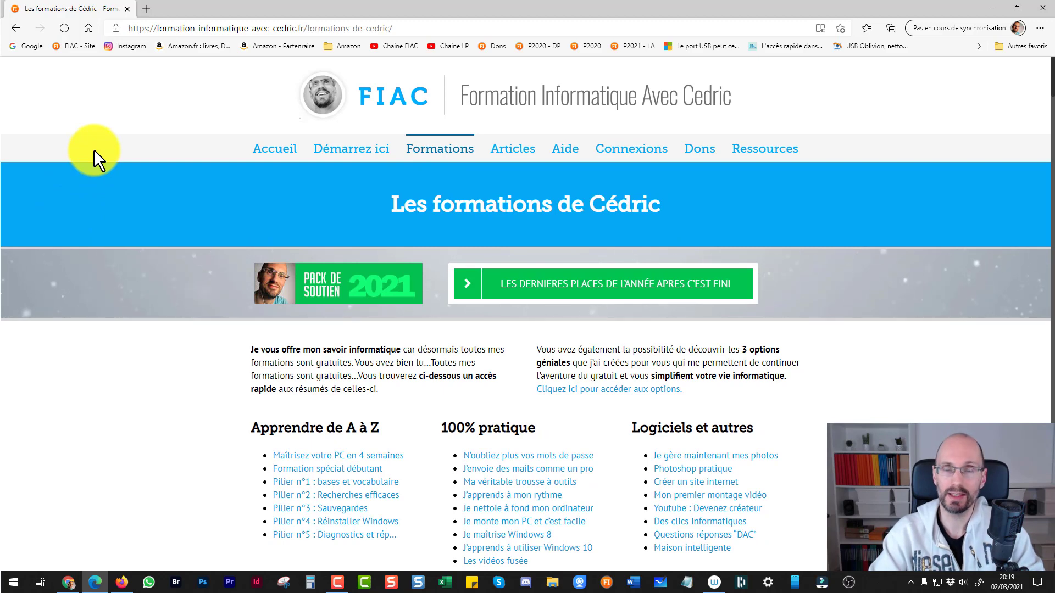
pyautogui.scroll(-3, 98, 212)
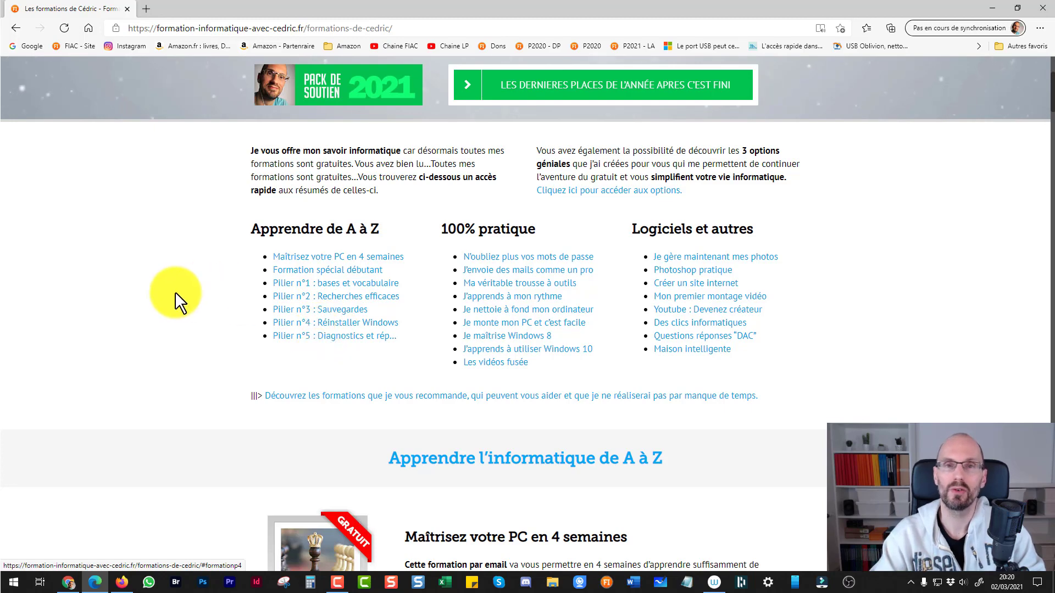
pyautogui.scroll(3, 161, 362)
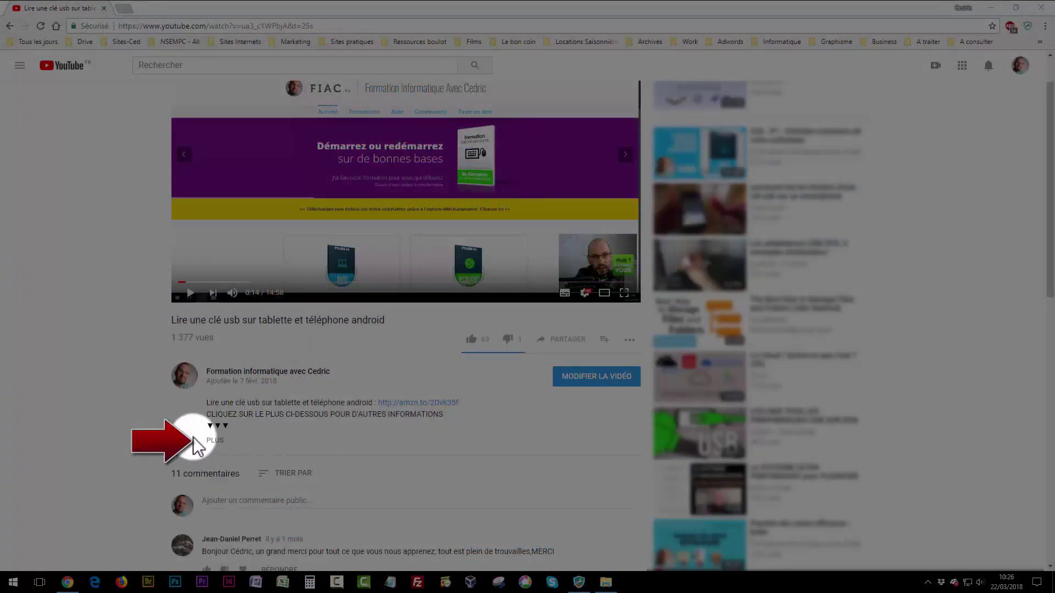
# Step: Expand the full description of the YouTube video about reading a USB key on an Android tablet and phone
pyautogui.click(218, 444)
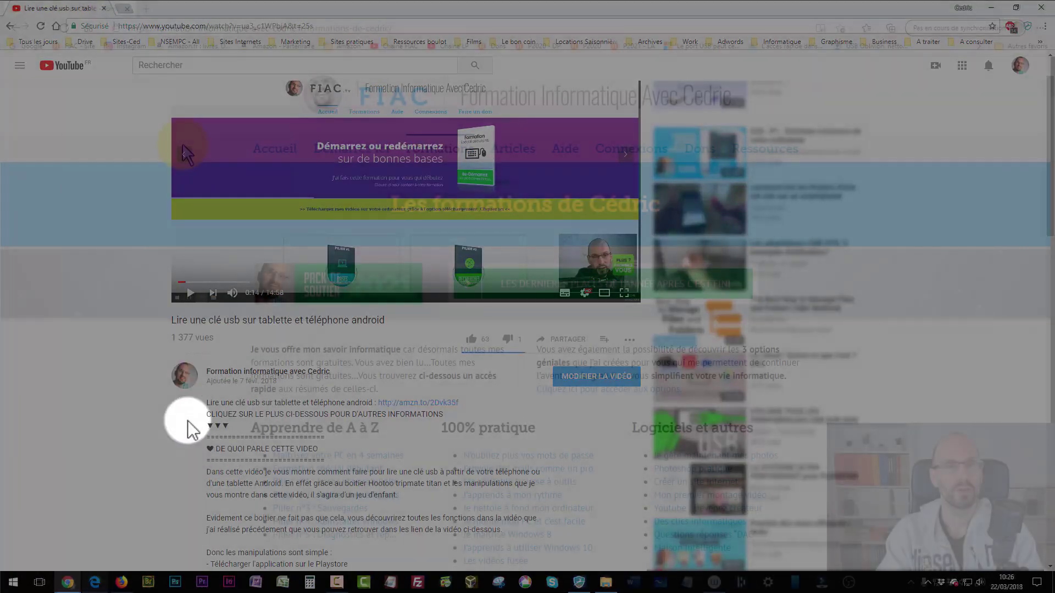